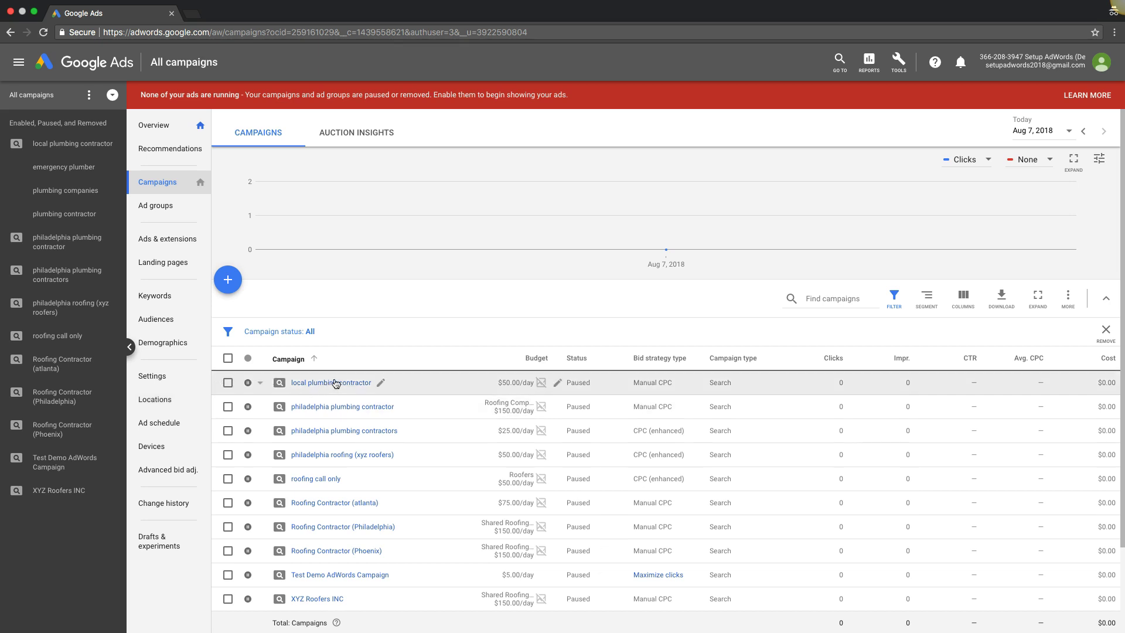
- Open the local plumbing contractor campaign's Household income demographics and review each ad group's income ranges
click(351, 389)
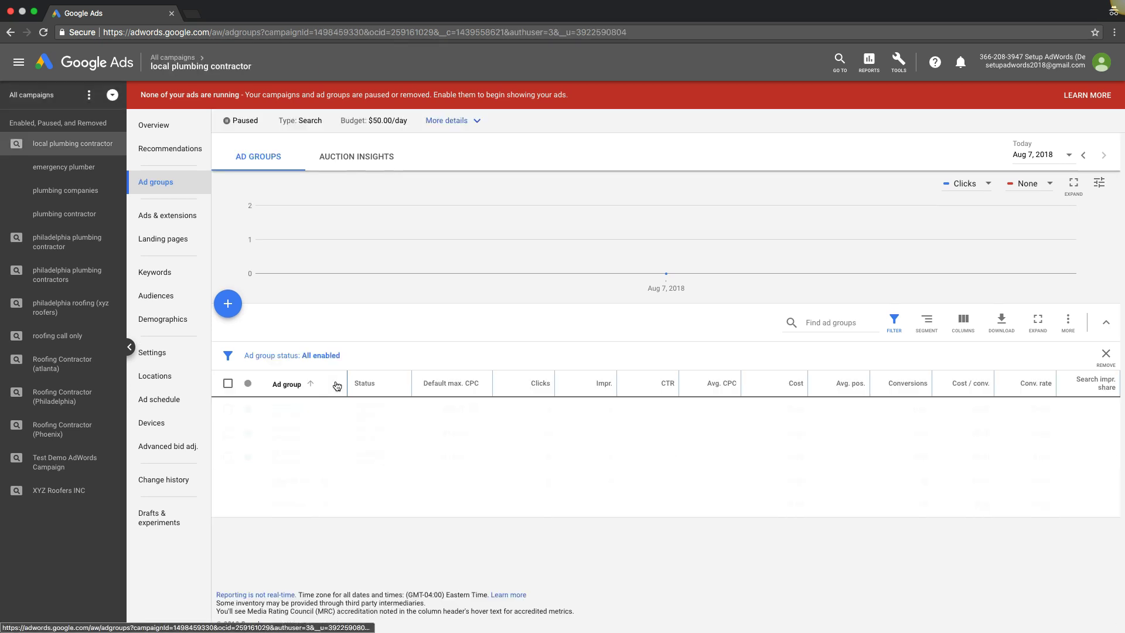
click(170, 322)
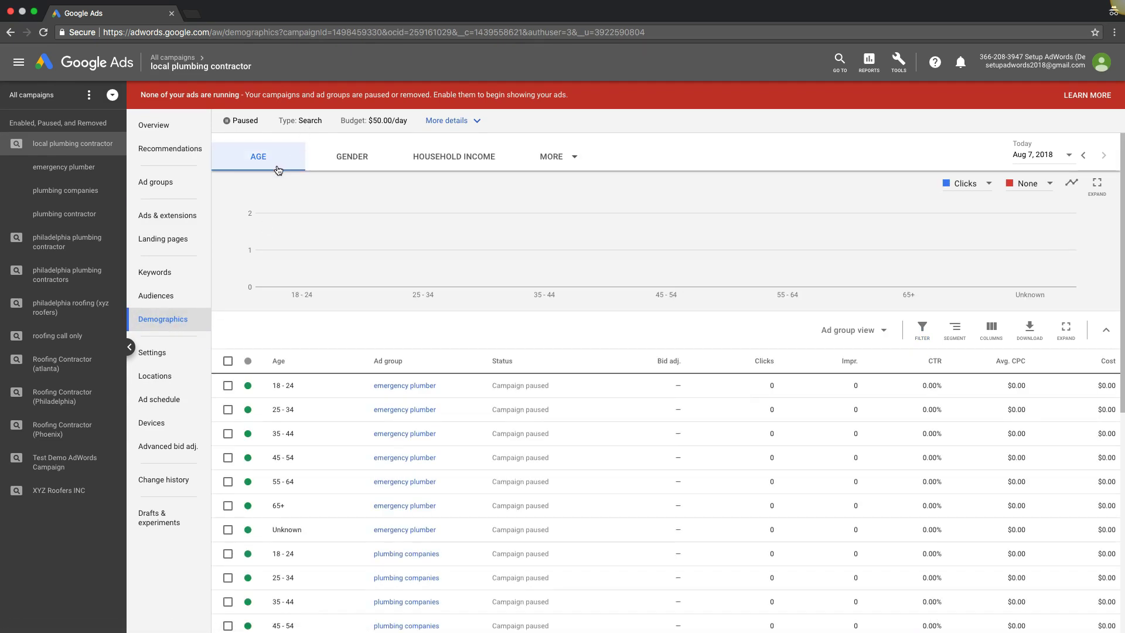
click(463, 161)
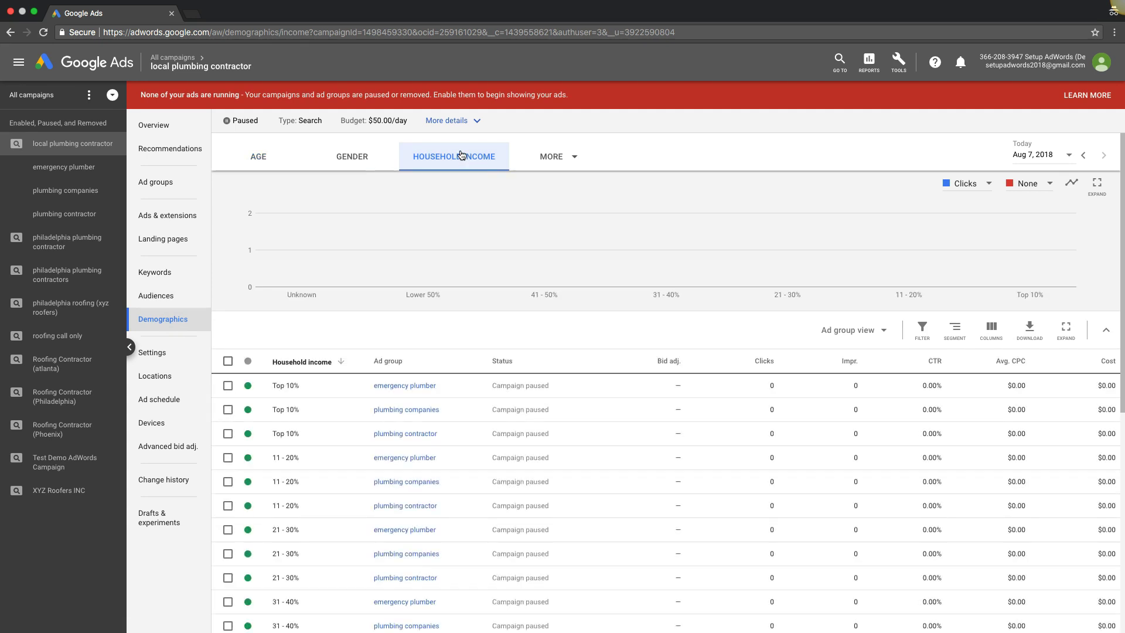
scroll(480, 402, down, 2)
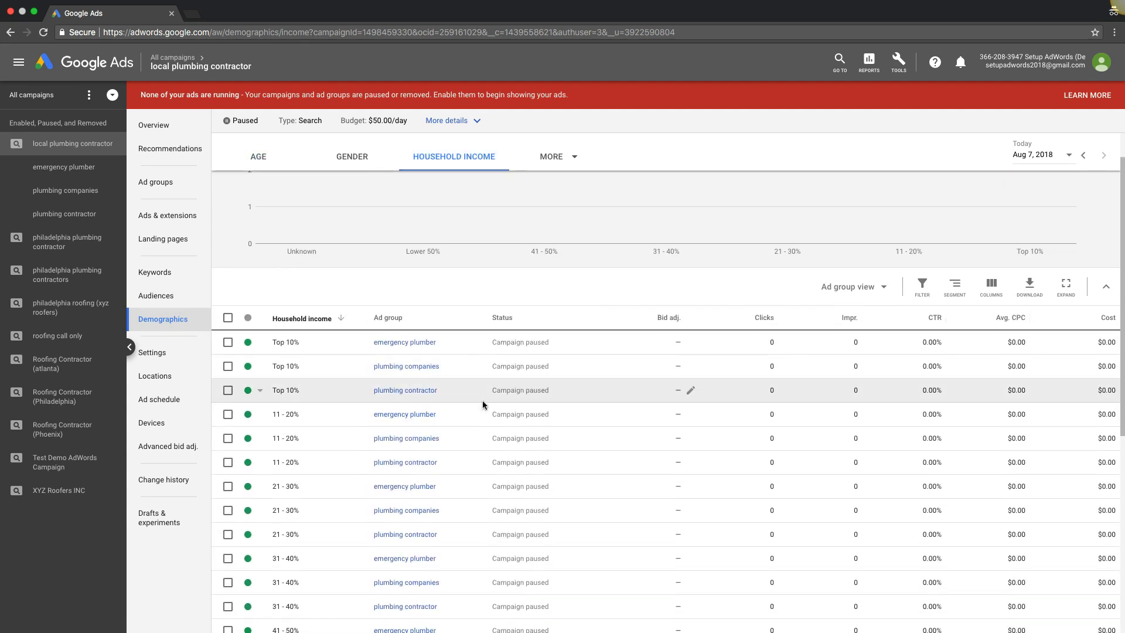
scroll(373, 380, up, 1)
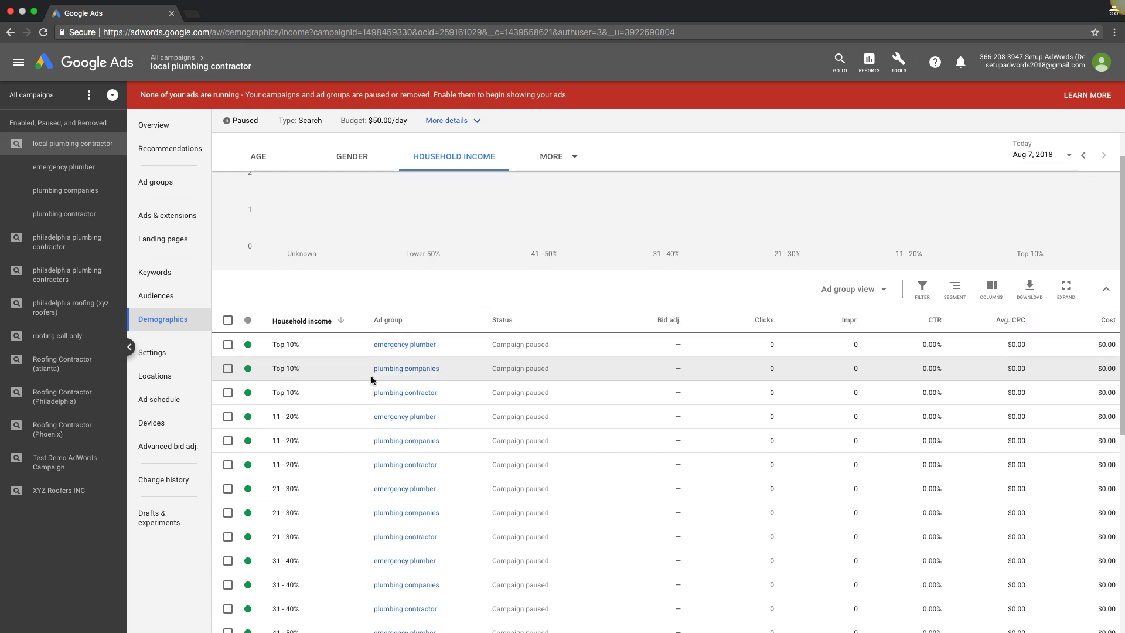
scroll(339, 369, down, 4)
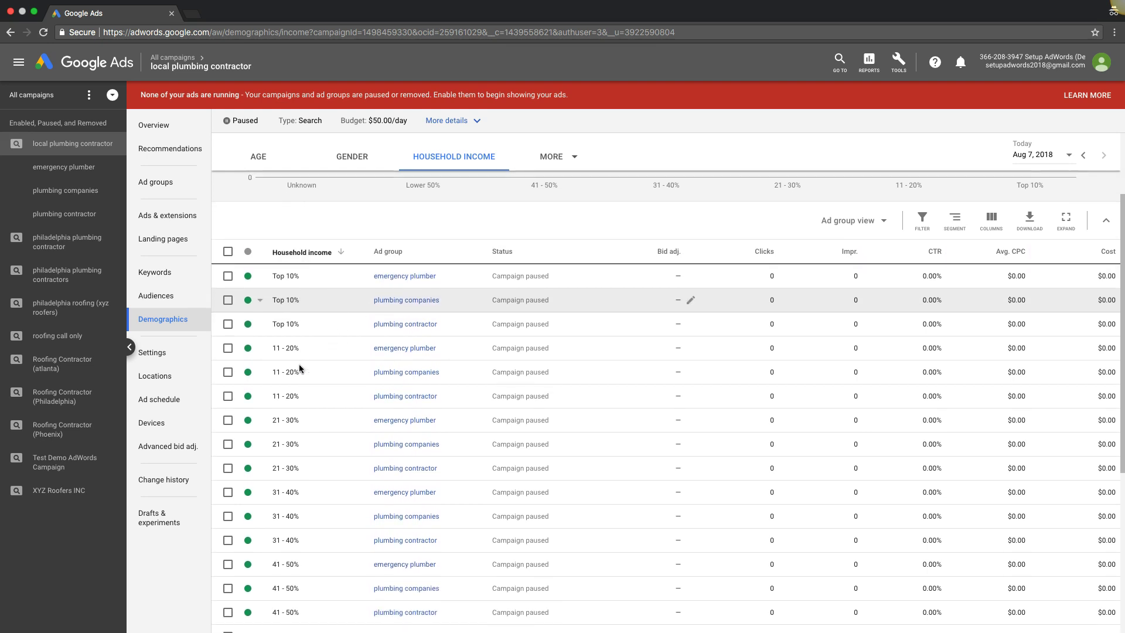
scroll(300, 368, down, 6)
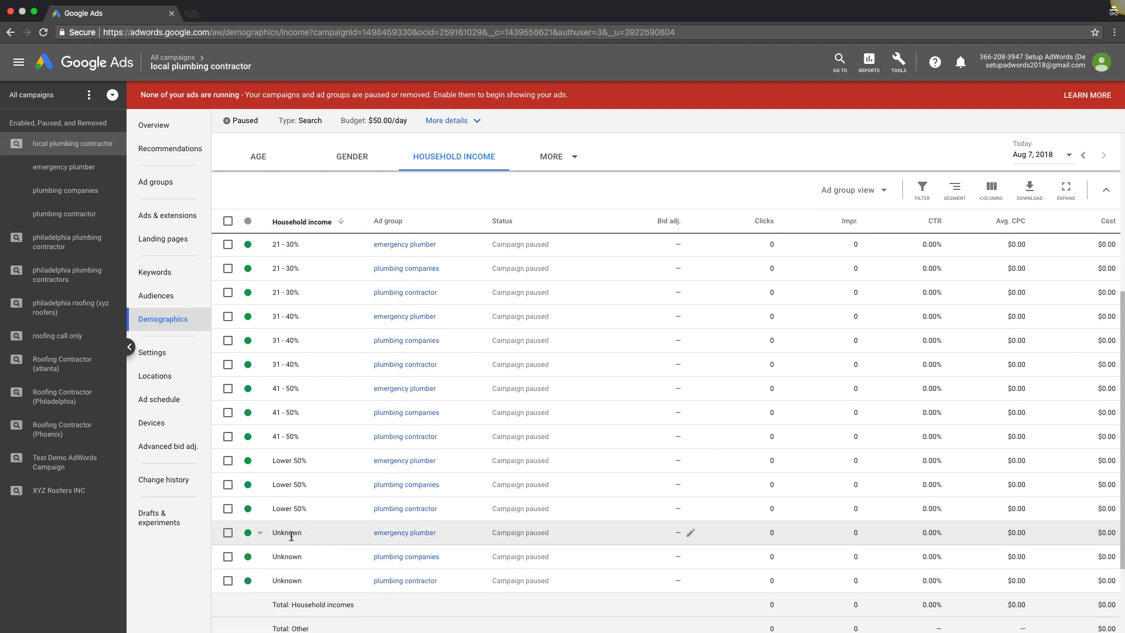
drag(304, 535, 276, 534)
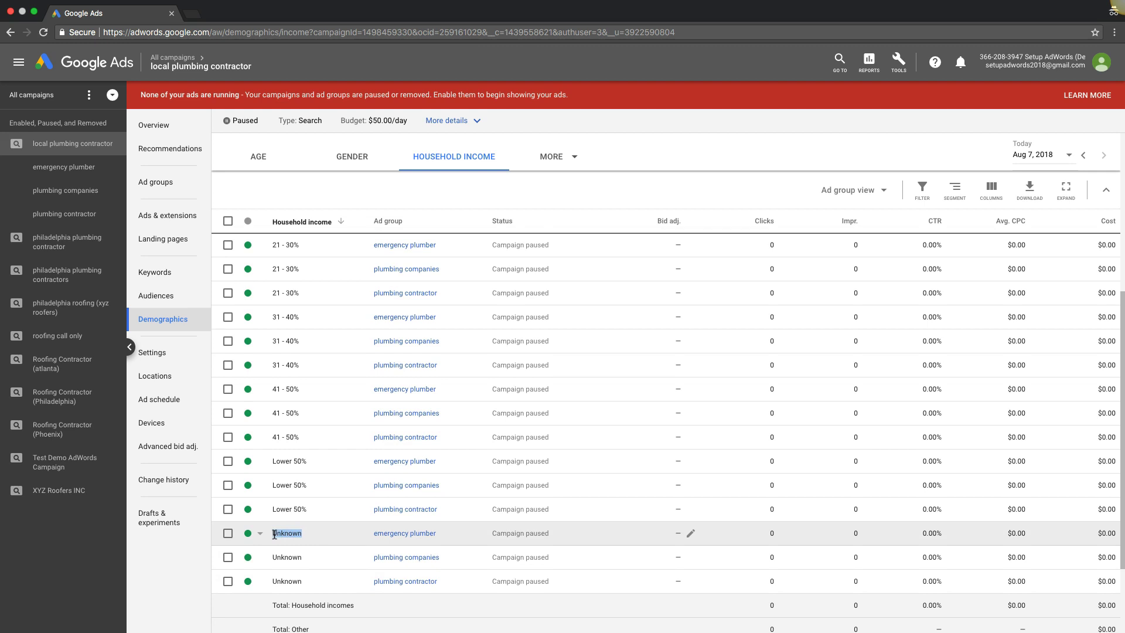
click(304, 532)
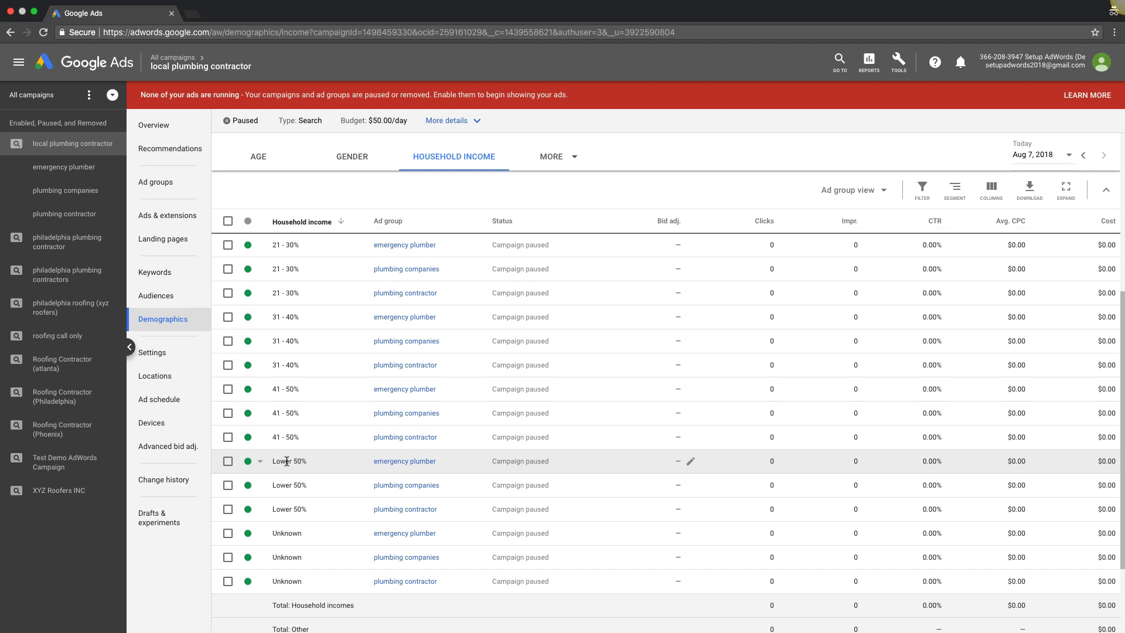
- Select the Lower 50% household income row for the emergency plumber ad group
click(261, 463)
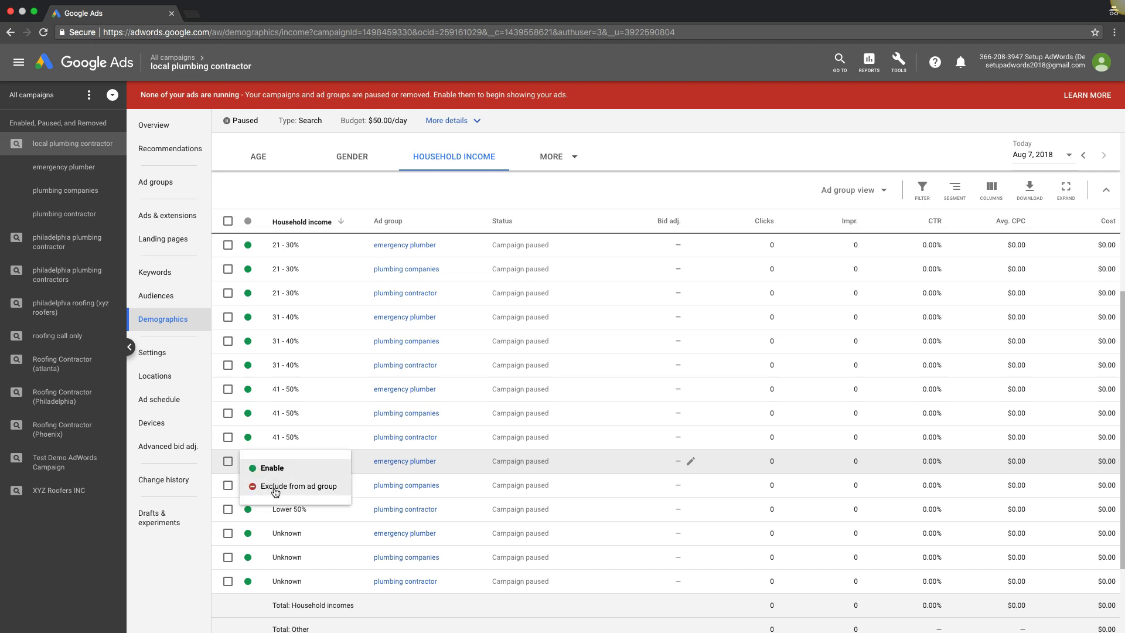
click(309, 434)
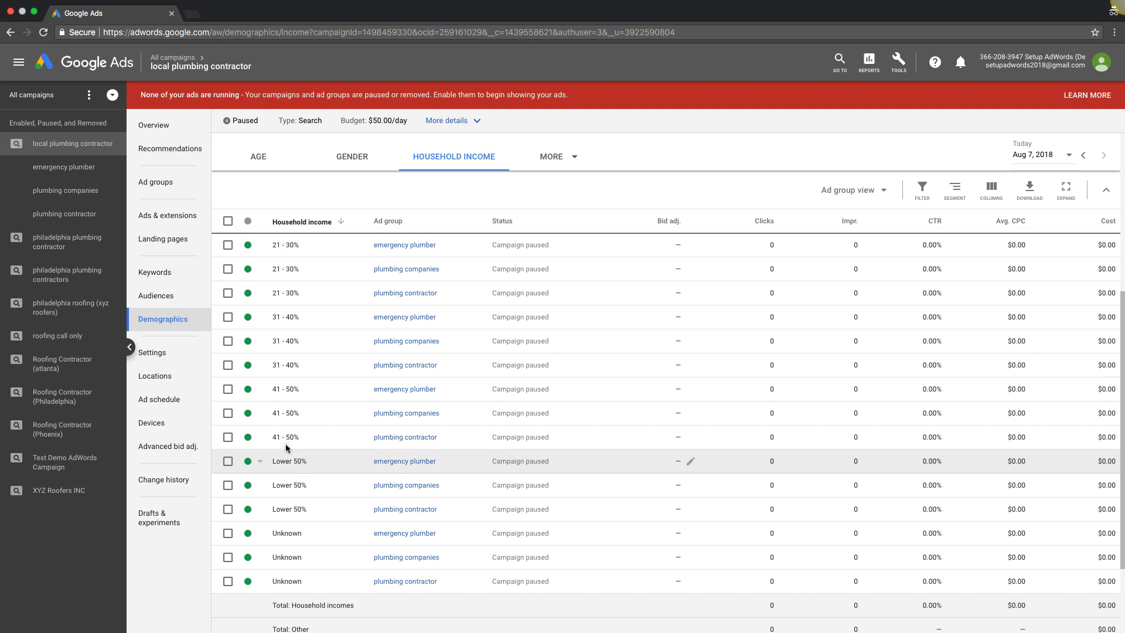
click(228, 438)
click(228, 413)
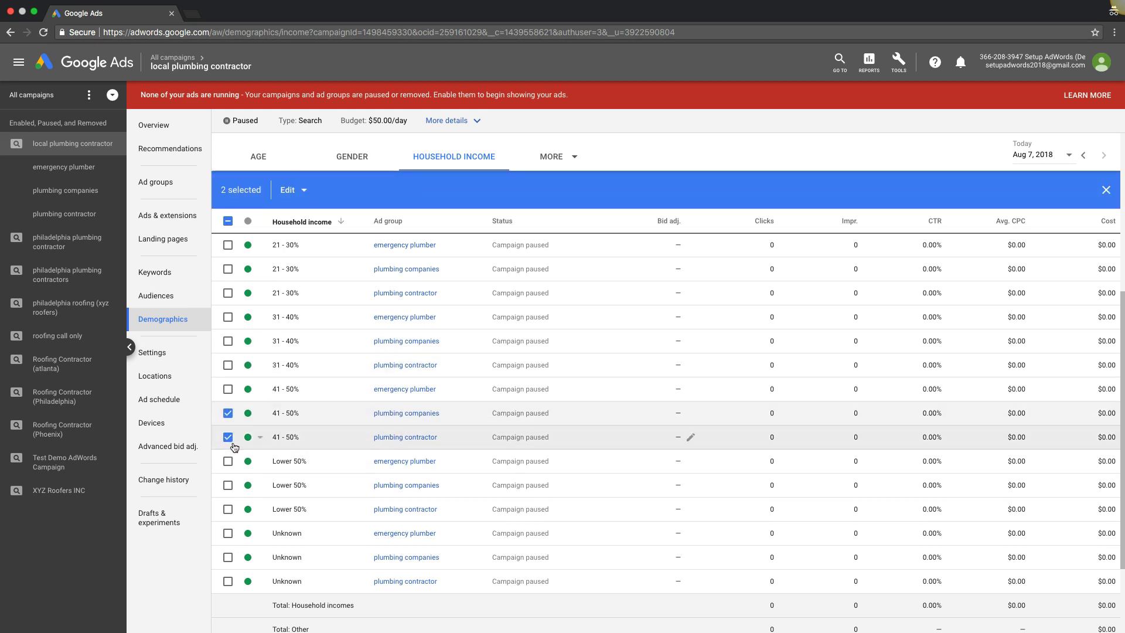
click(228, 438)
click(228, 413)
click(228, 462)
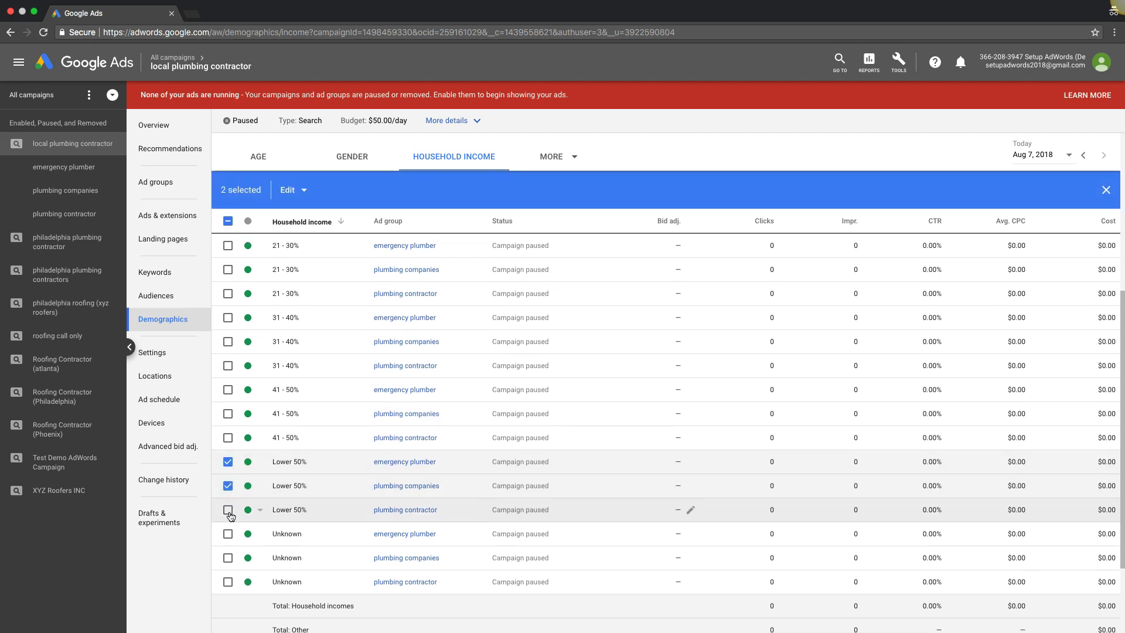
- Exclude the selected Lower 50% income ranges, then deselect the Lower 50% rows
click(294, 193)
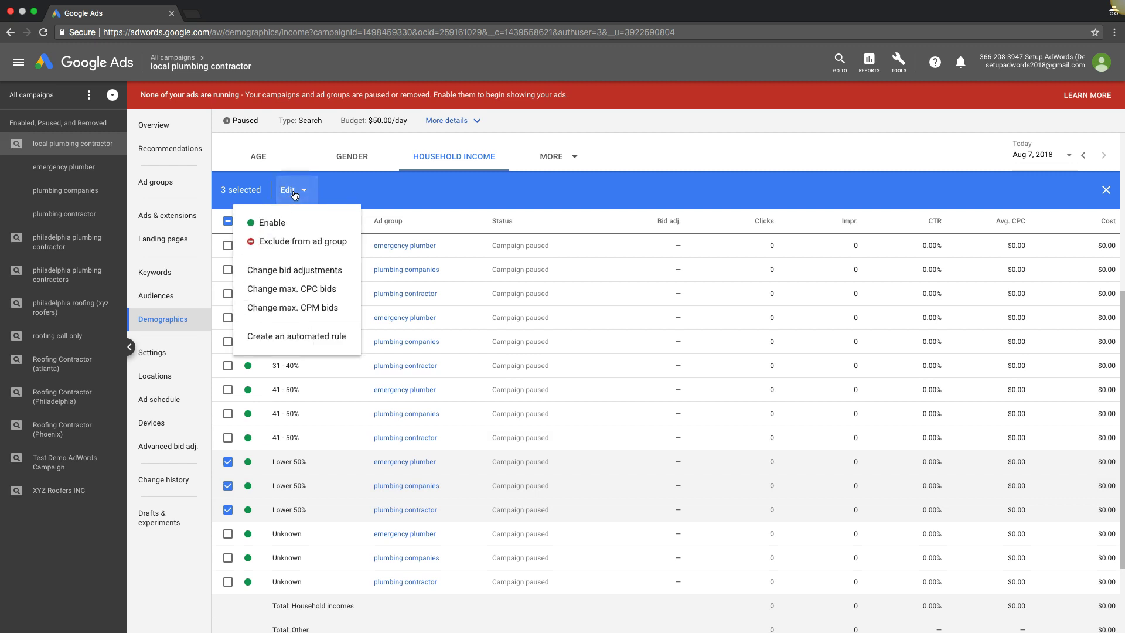
click(291, 243)
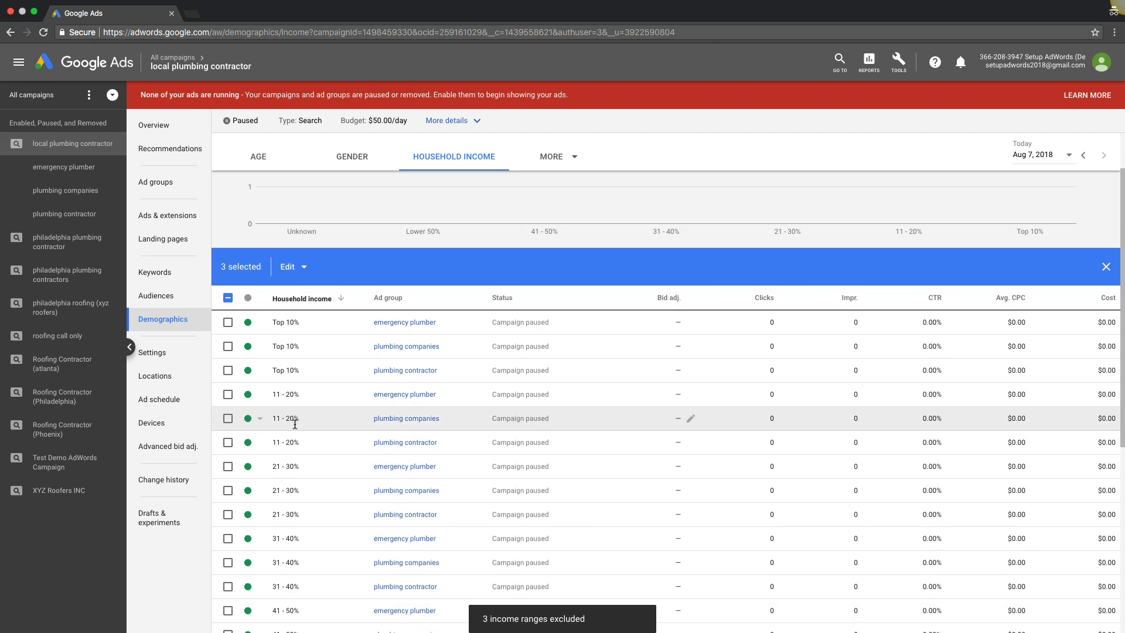
scroll(294, 424, down, 5)
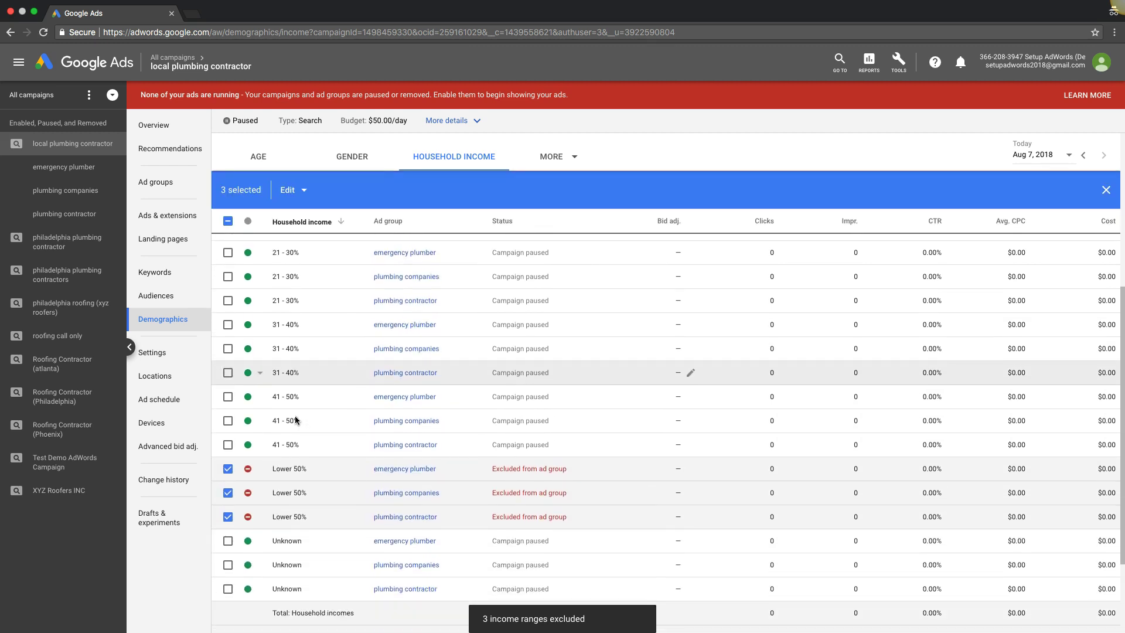
scroll(285, 404, down, 1)
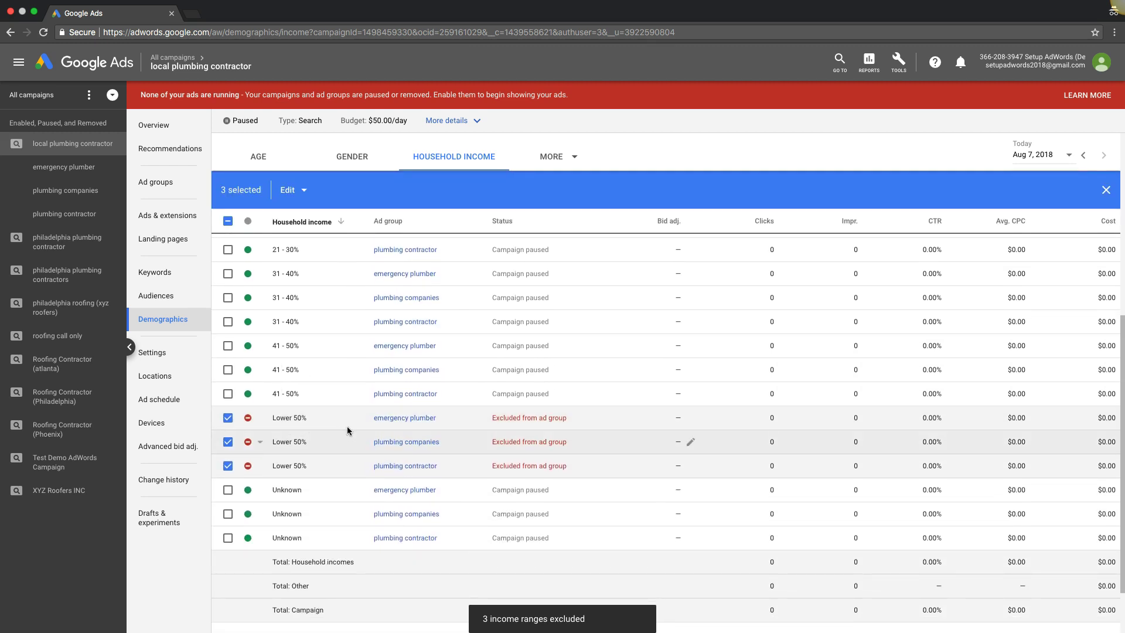
click(228, 418)
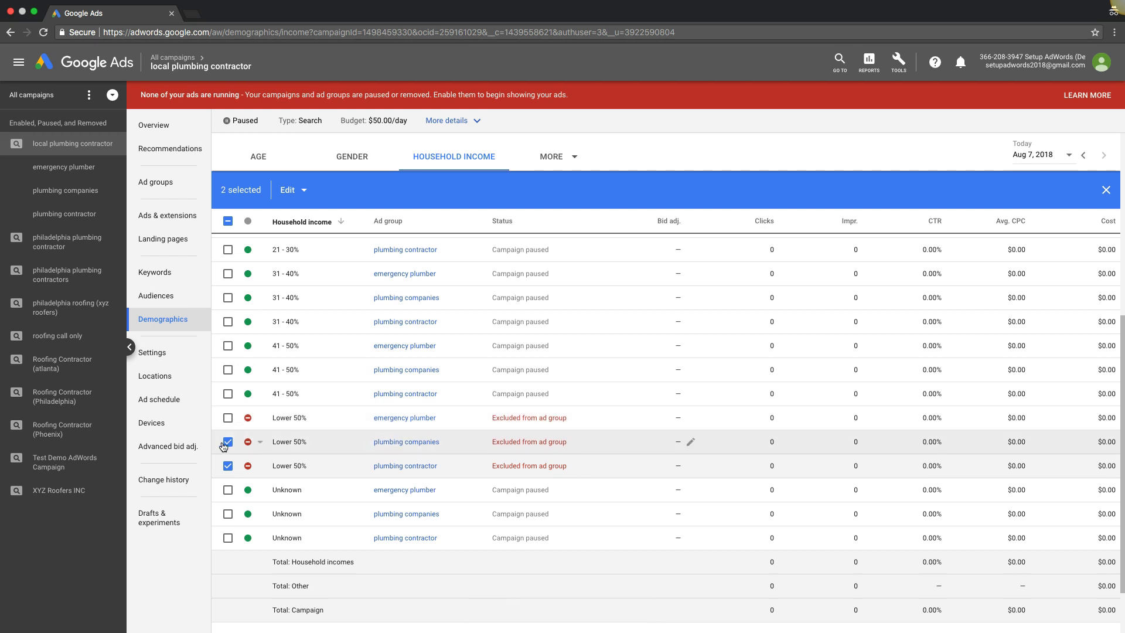
click(228, 442)
click(228, 466)
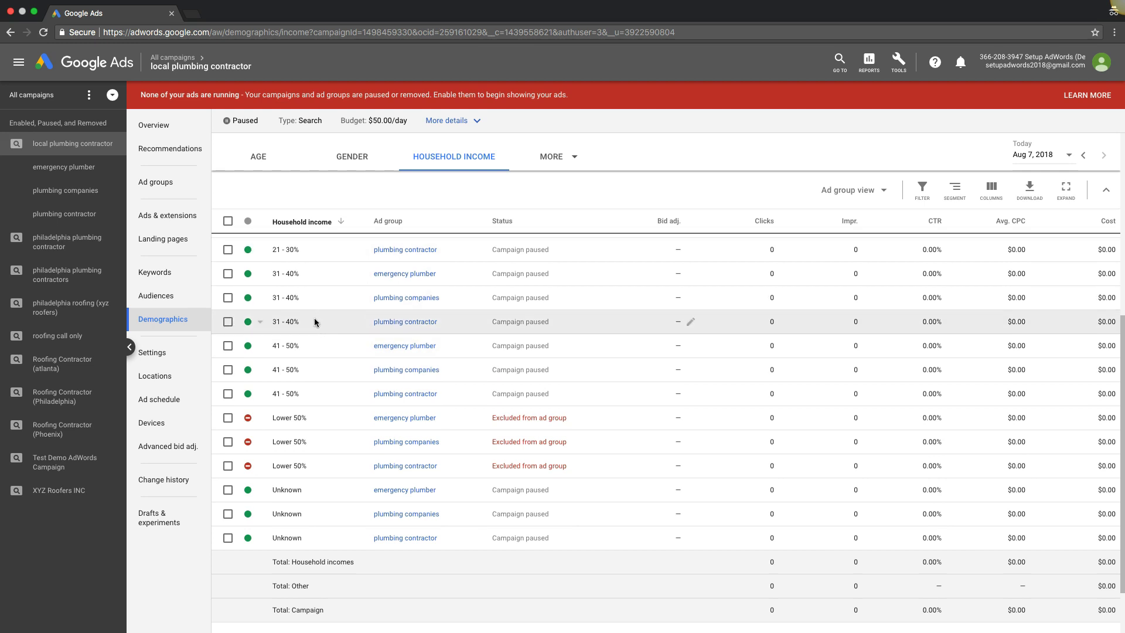
- Set the emergency plumber 11 - 20% income bid adjustment to a 5% increase
scroll(314, 318, up, 4)
scroll(322, 351, down, 2)
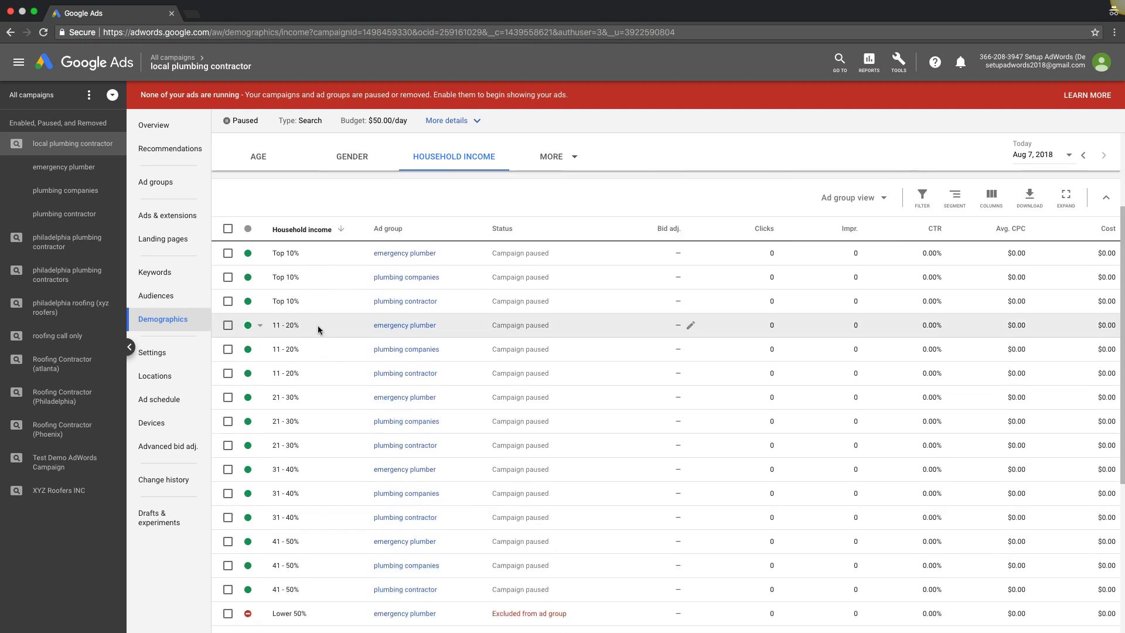
click(691, 327)
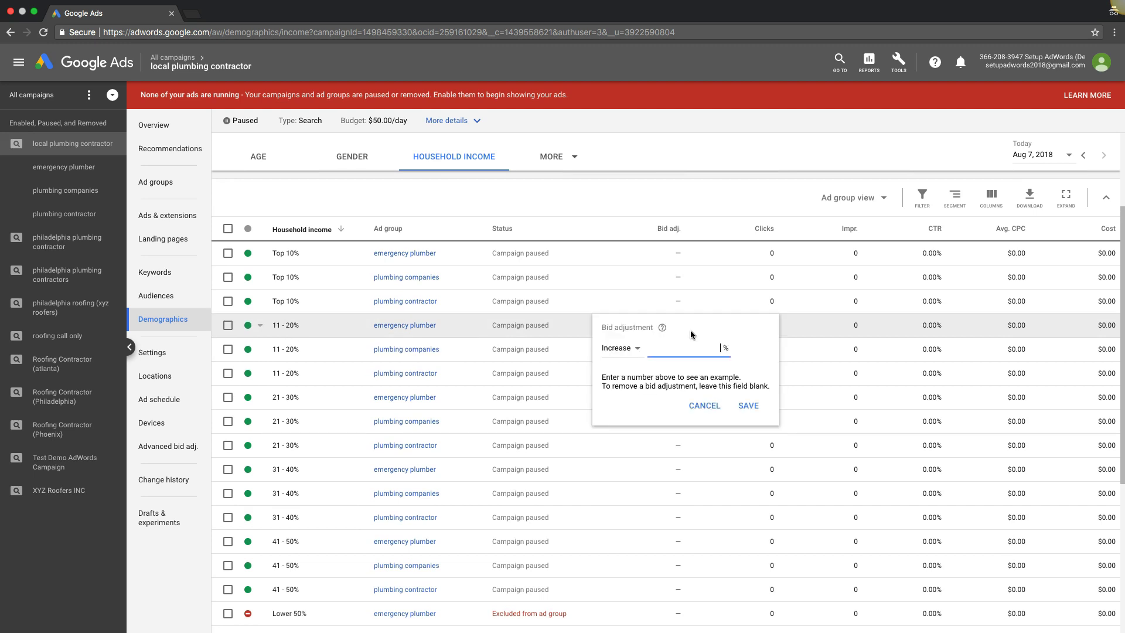
text(5)
click(750, 406)
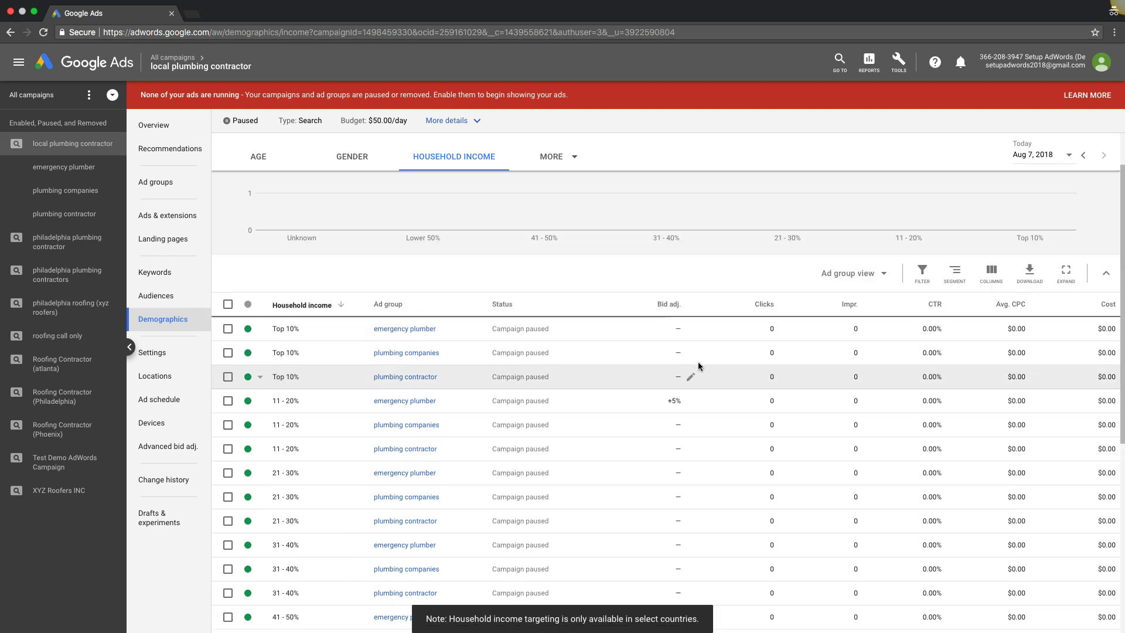
- Set the emergency plumber 21 - 30% income bid adjustment to a 5% decrease
scroll(729, 376, down, 5)
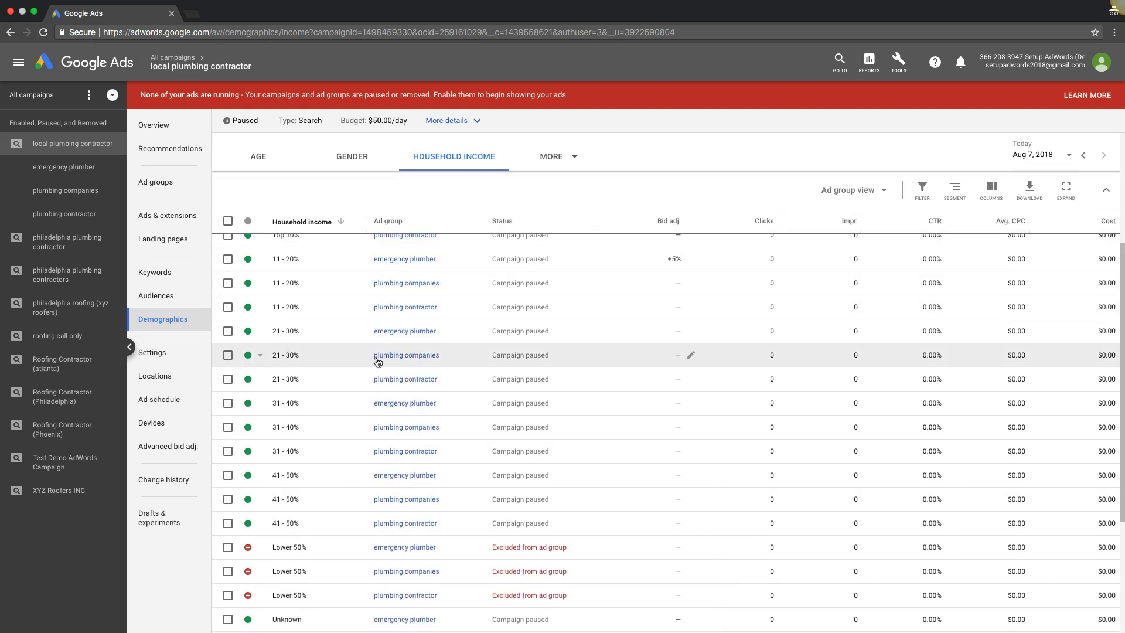
click(691, 332)
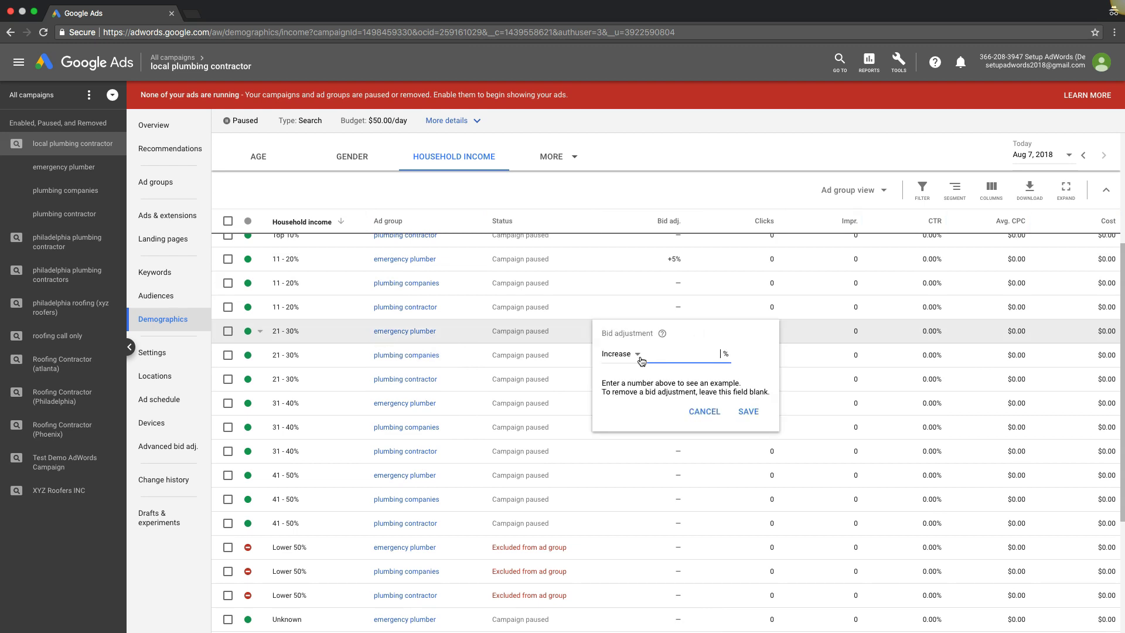
click(621, 355)
click(621, 384)
click(691, 356)
text(5)
click(746, 412)
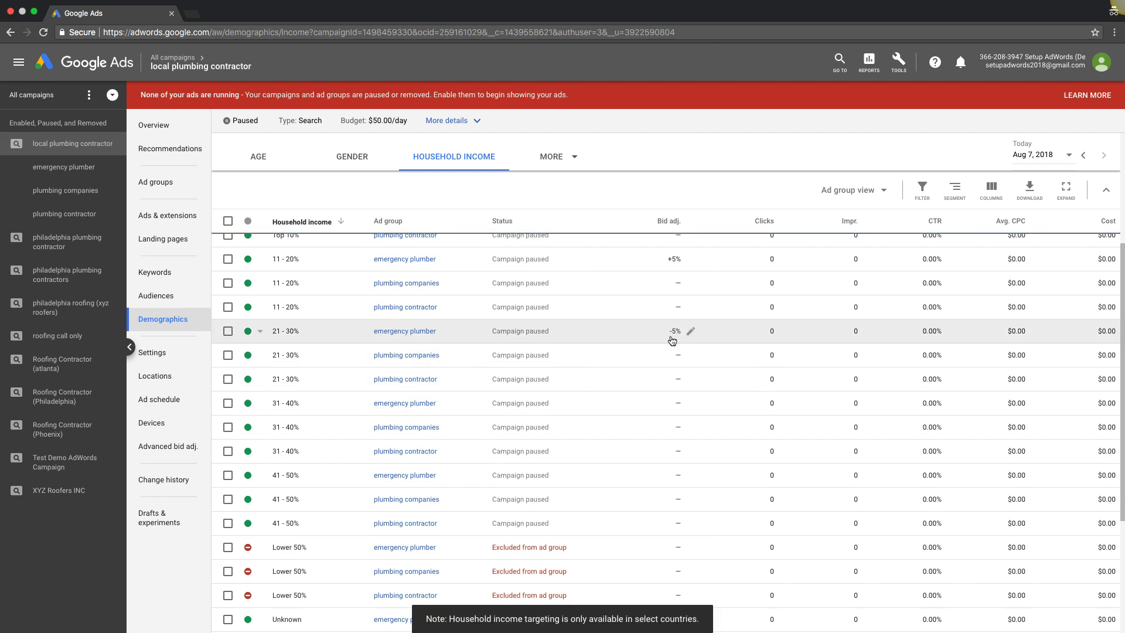
scroll(393, 360, down, 3)
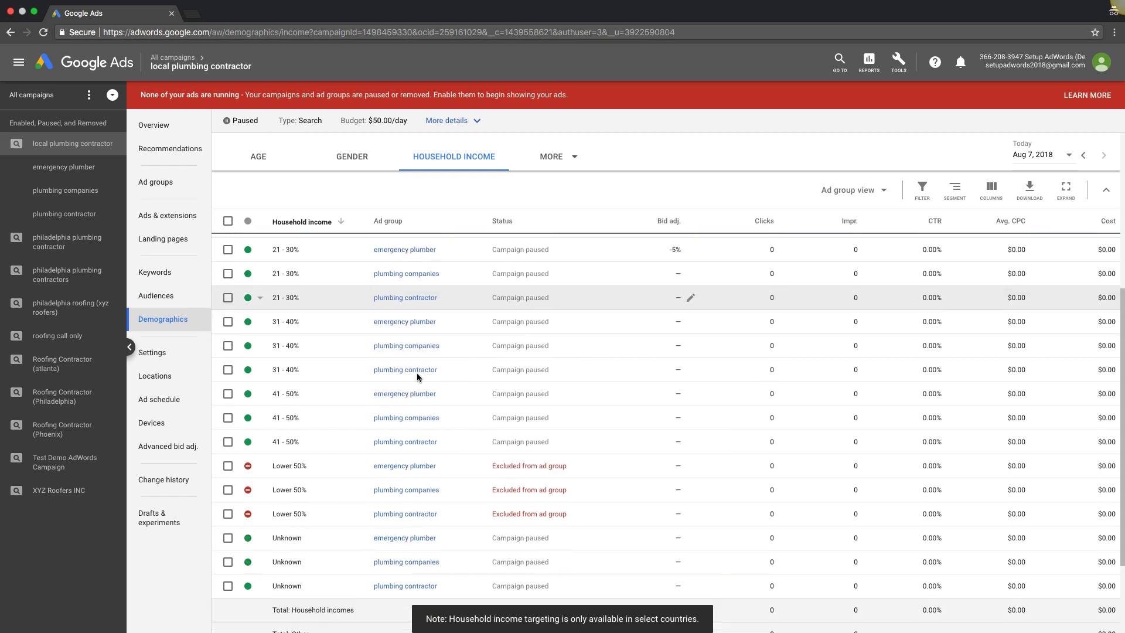
scroll(415, 354, up, 6)
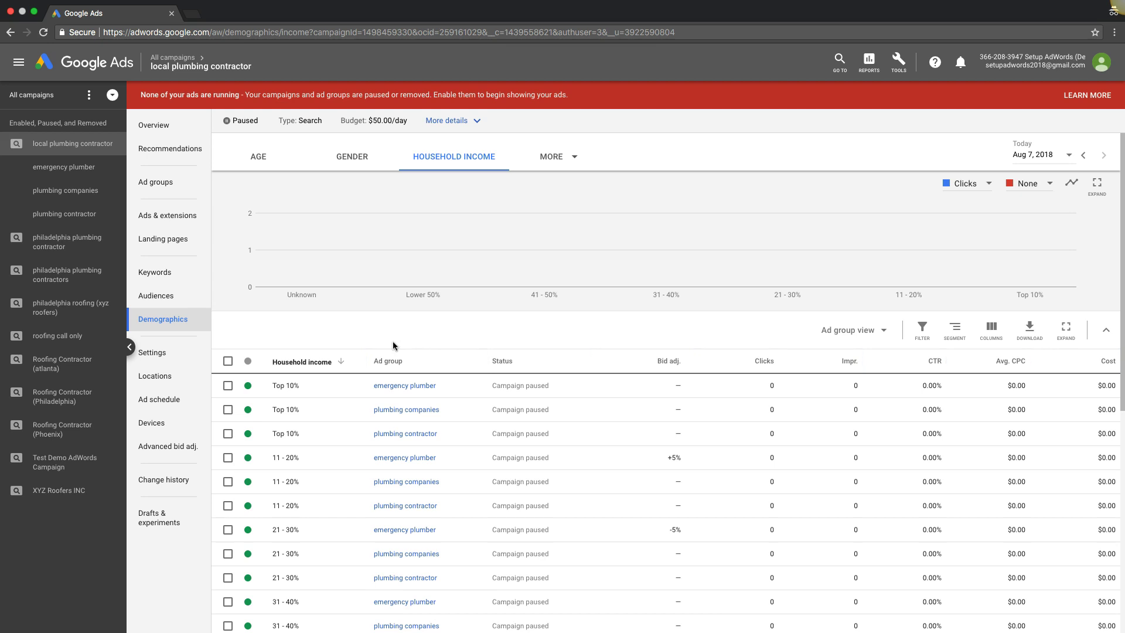
scroll(393, 341, down, 3)
scroll(393, 341, down, 2)
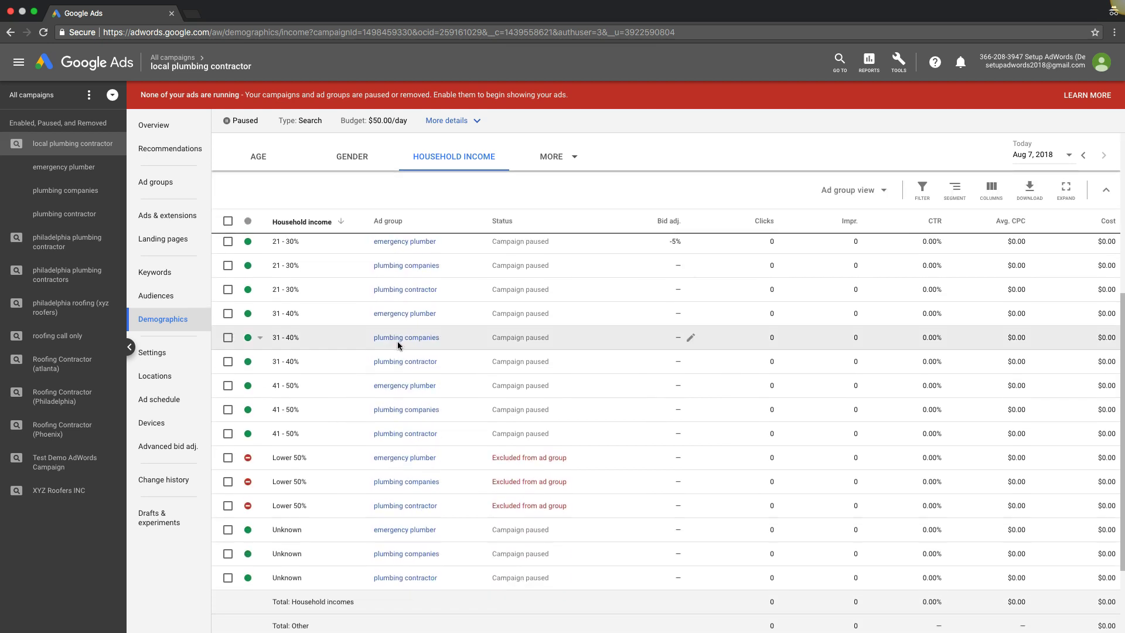
scroll(342, 367, up, 5)
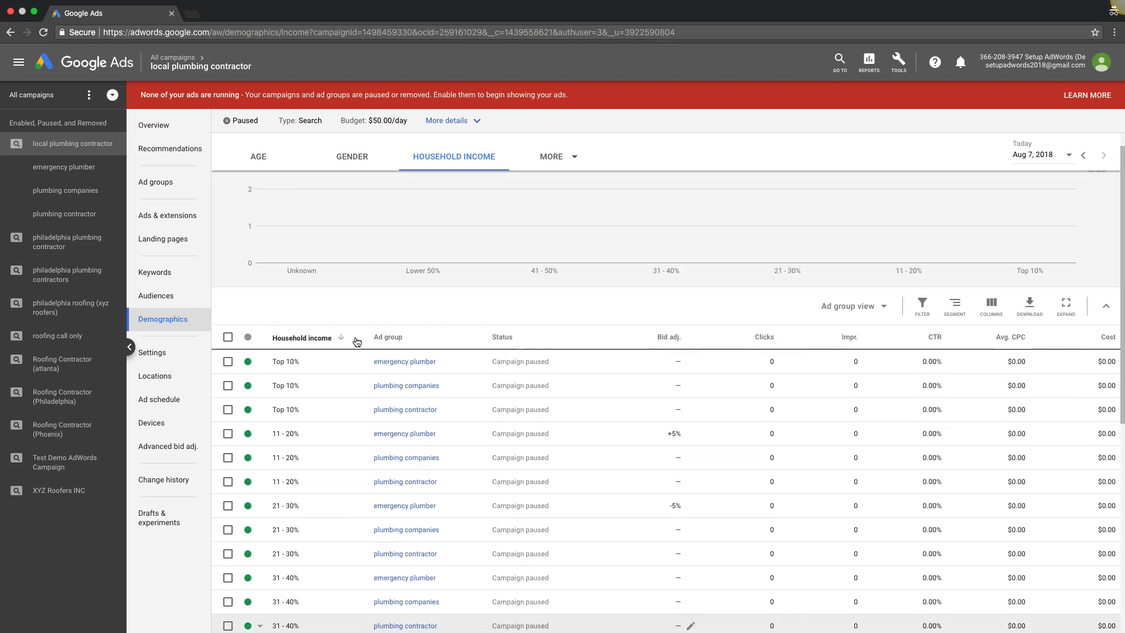
click(260, 156)
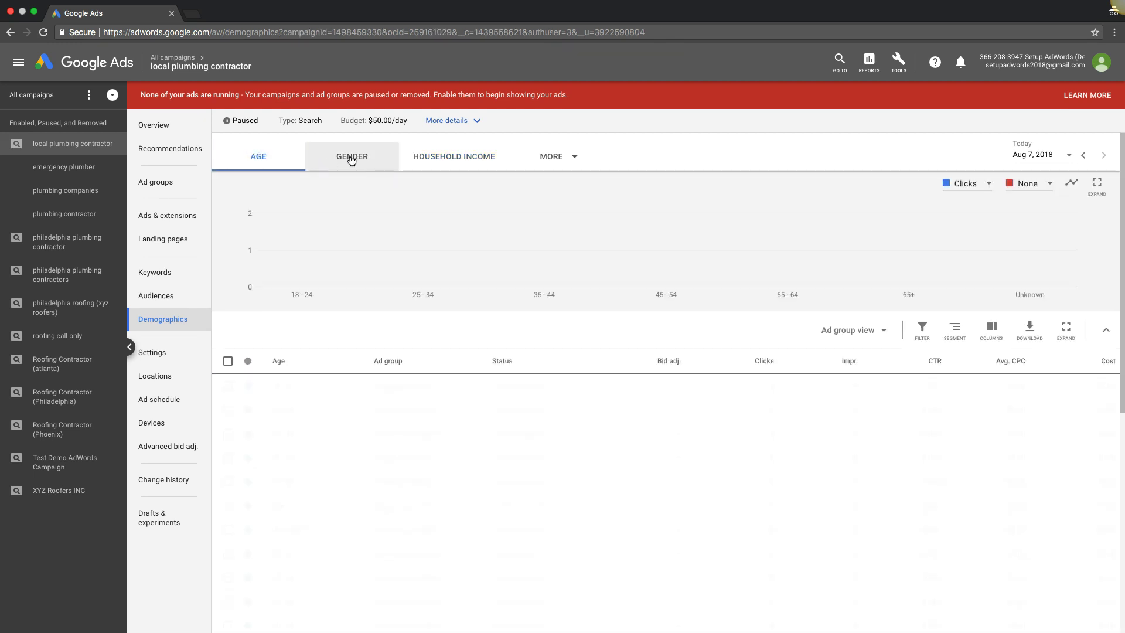
click(352, 158)
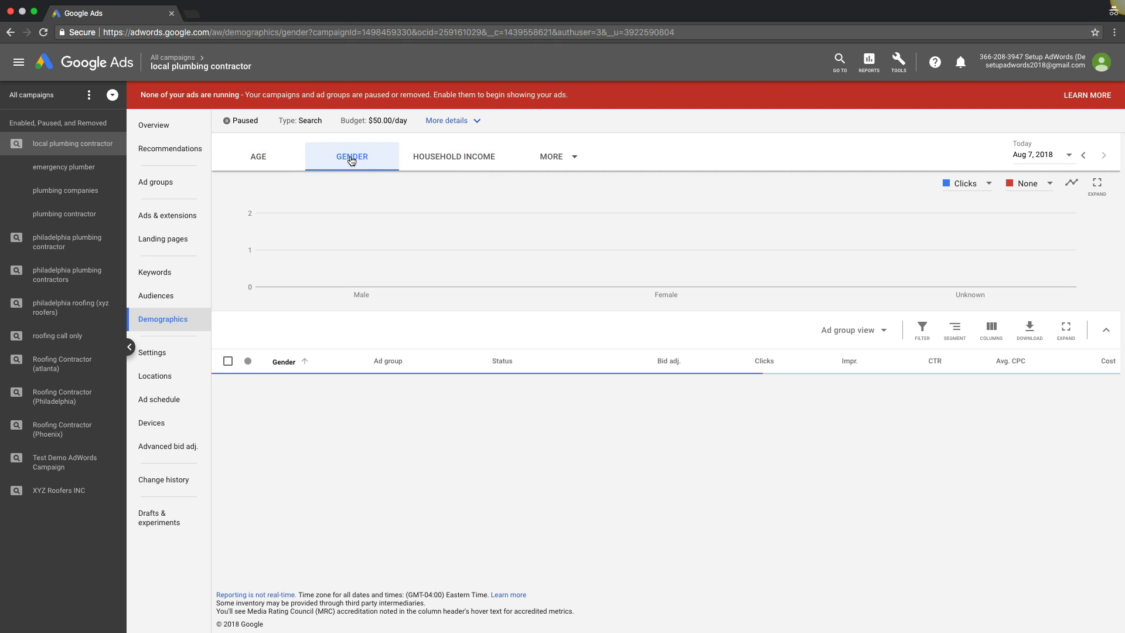
click(441, 159)
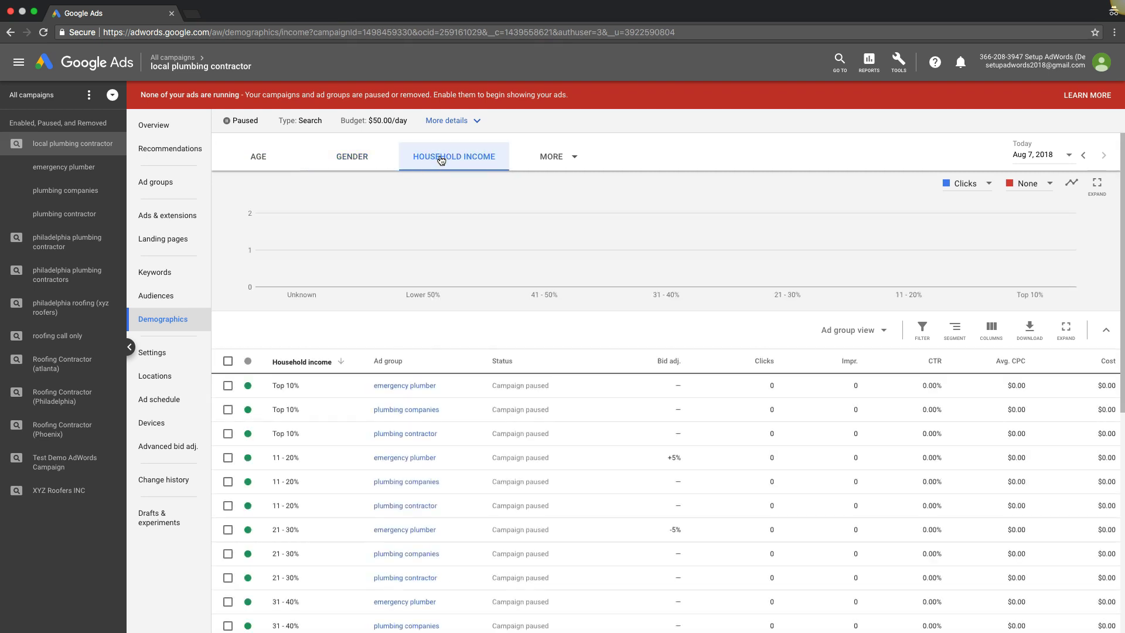